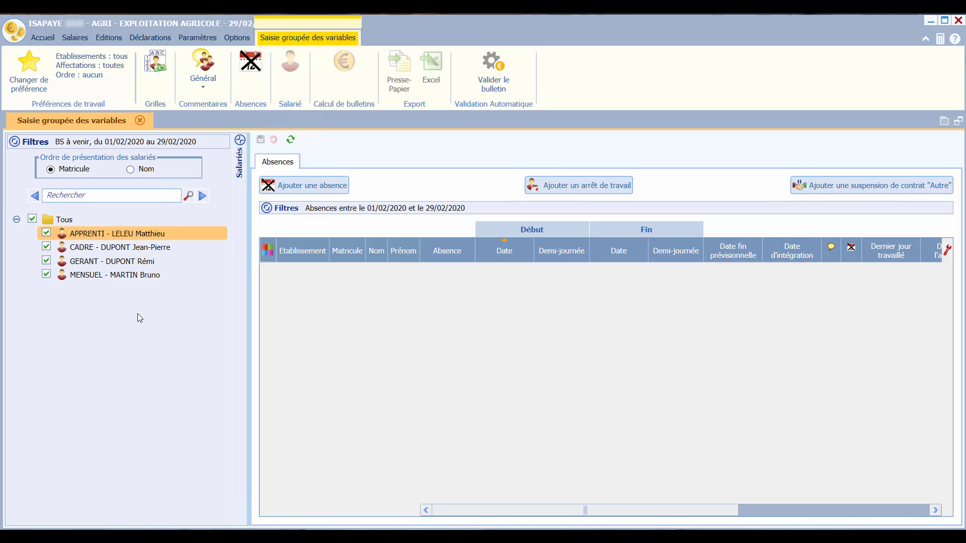
- Start a new absence for all checked employees with type CONGES PAYES and entry mode Période
ctrl+click(93, 262)
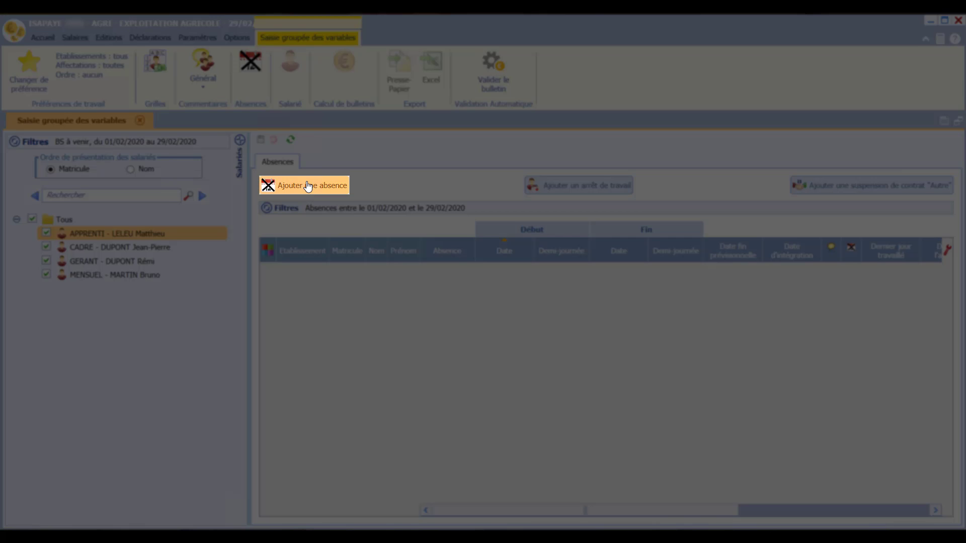
click(308, 186)
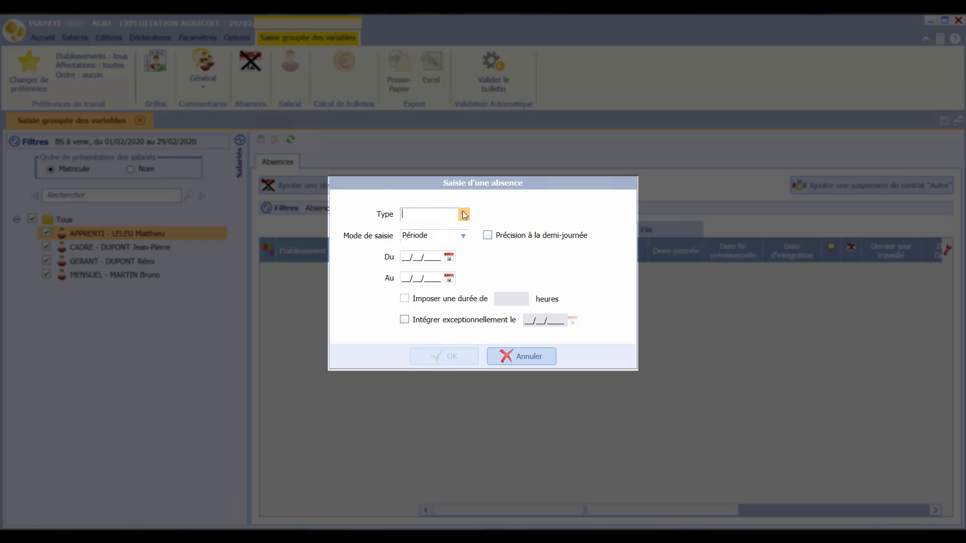
click(463, 215)
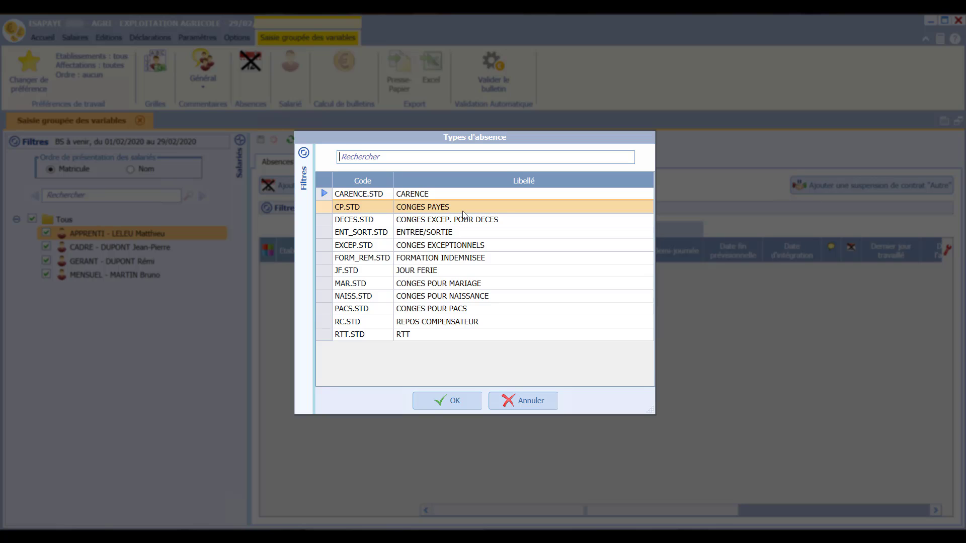
click(463, 212)
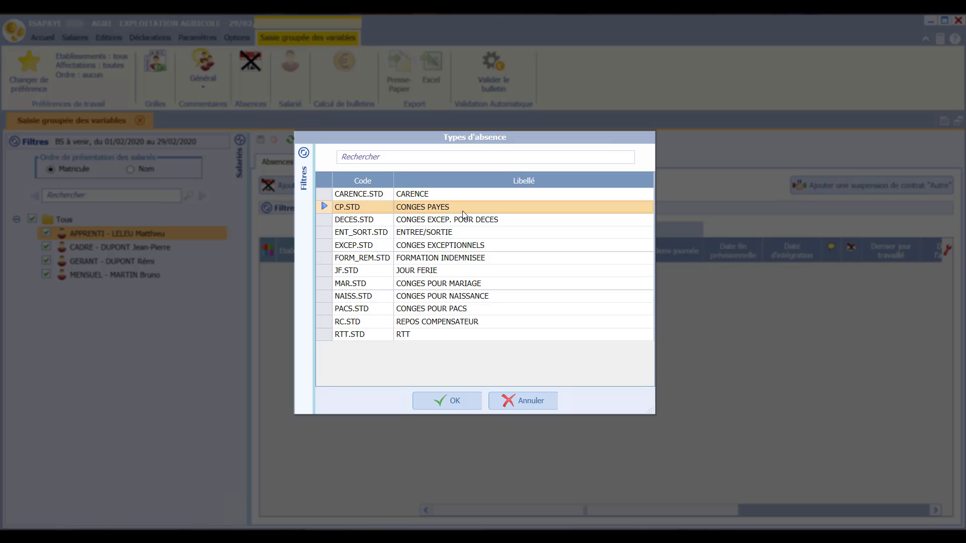
click(446, 400)
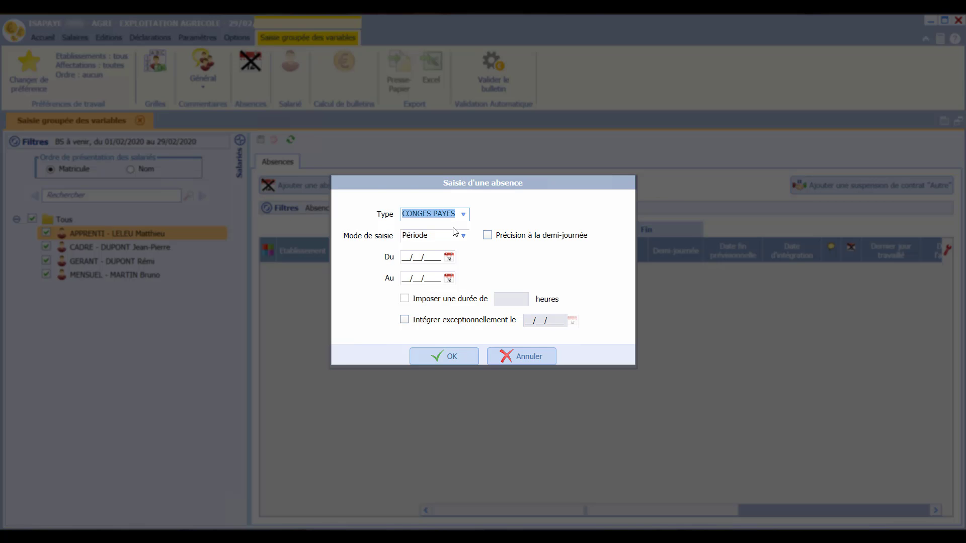
click(466, 241)
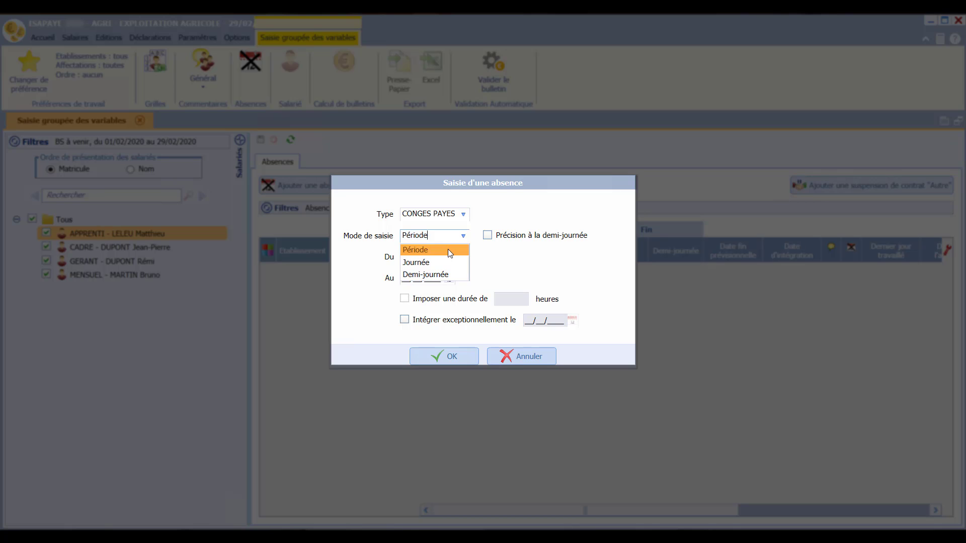
click(448, 249)
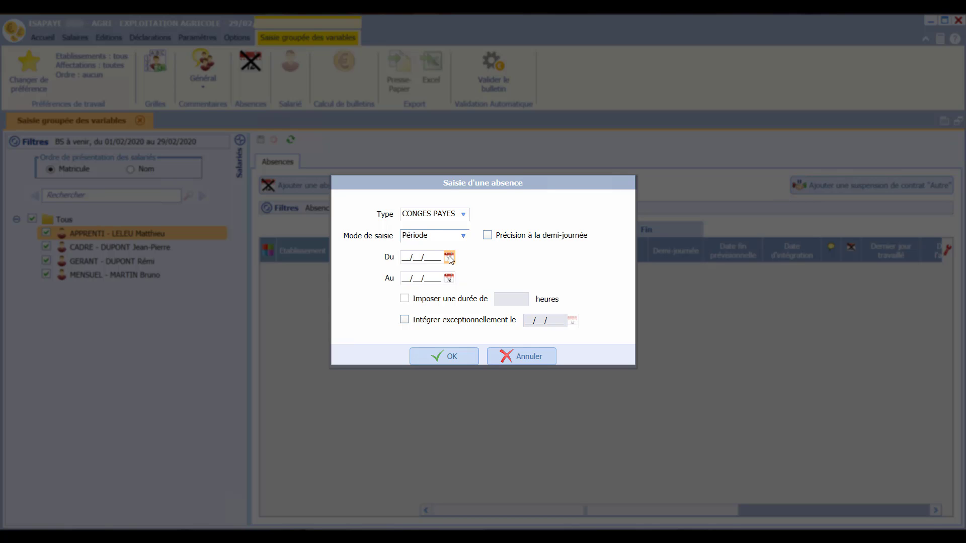
- Set the paid leave period from 03/02/2020 to 14/02/2020 and validate the absence
click(449, 257)
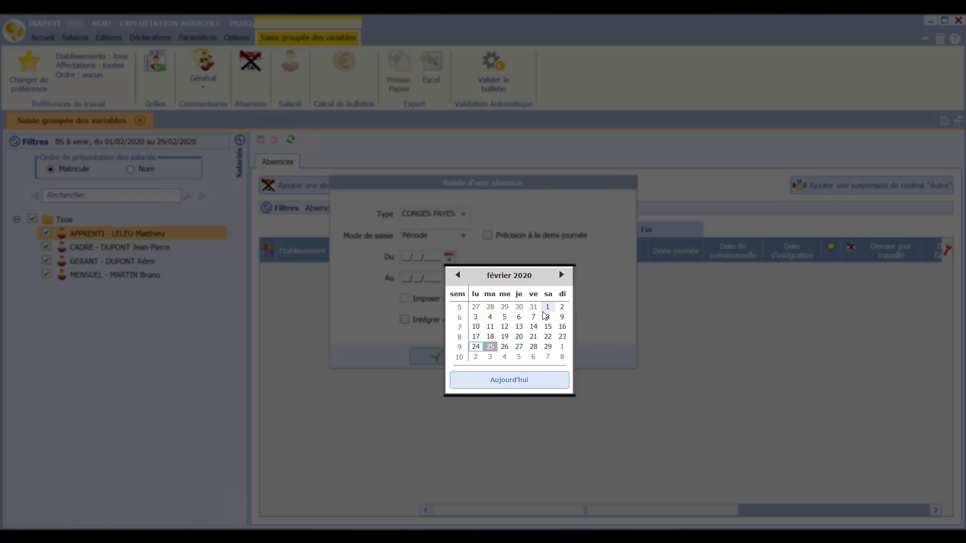
click(476, 317)
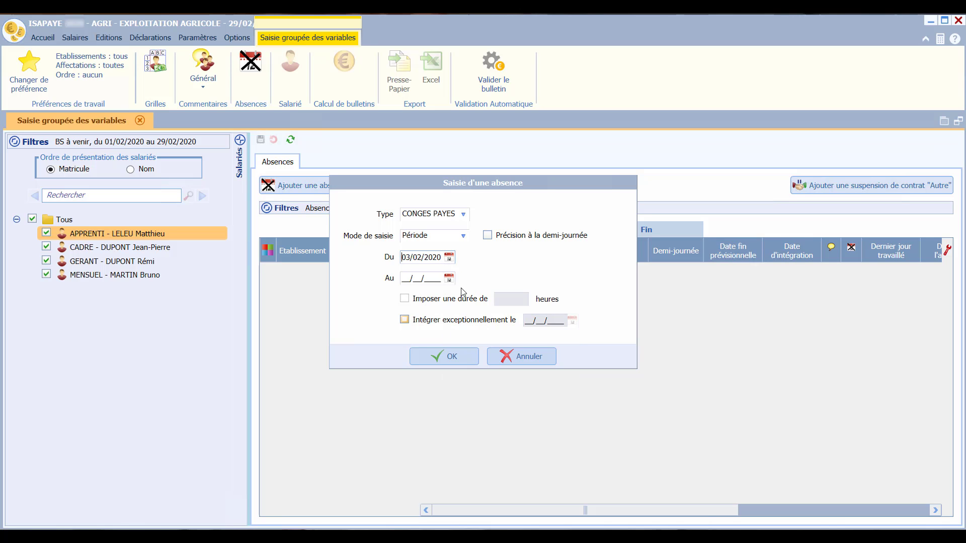
click(448, 277)
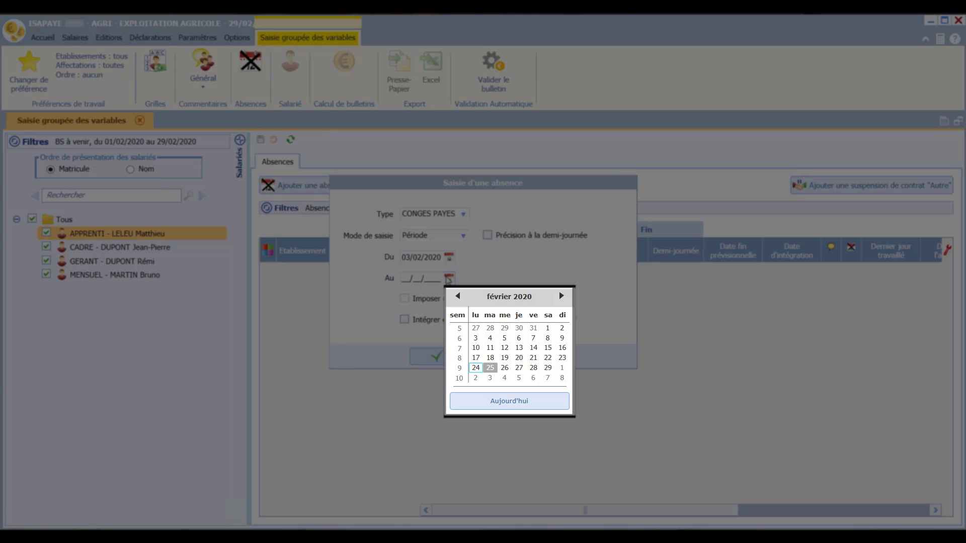
click(535, 347)
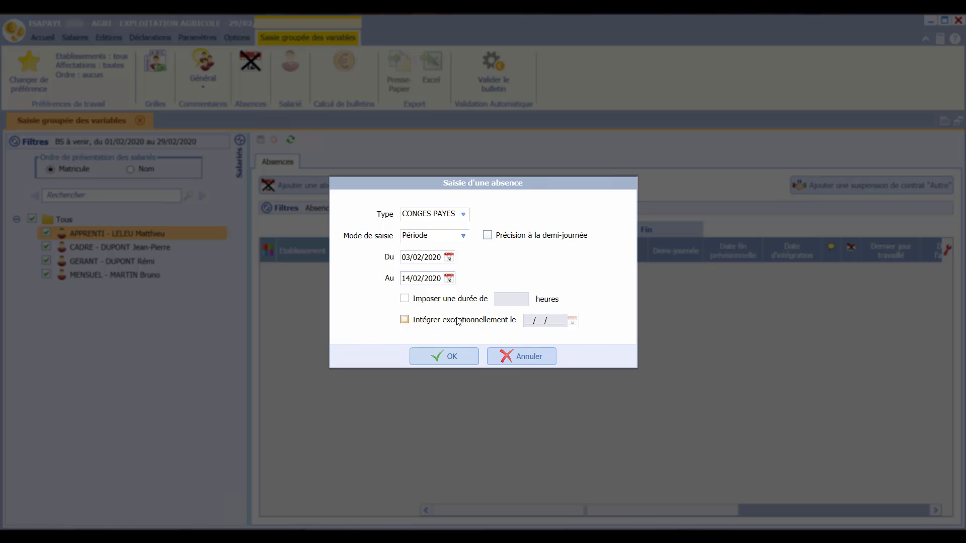
click(452, 355)
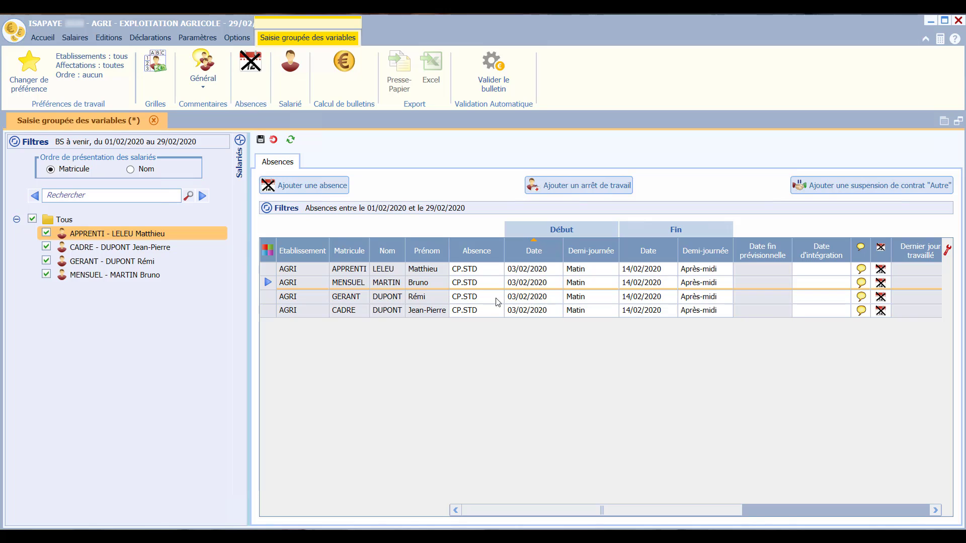
- Uncheck the GERANT, CADRE and APPRENTI employees, saving the pending changes, so that only MENSUEL is checked
click(574, 285)
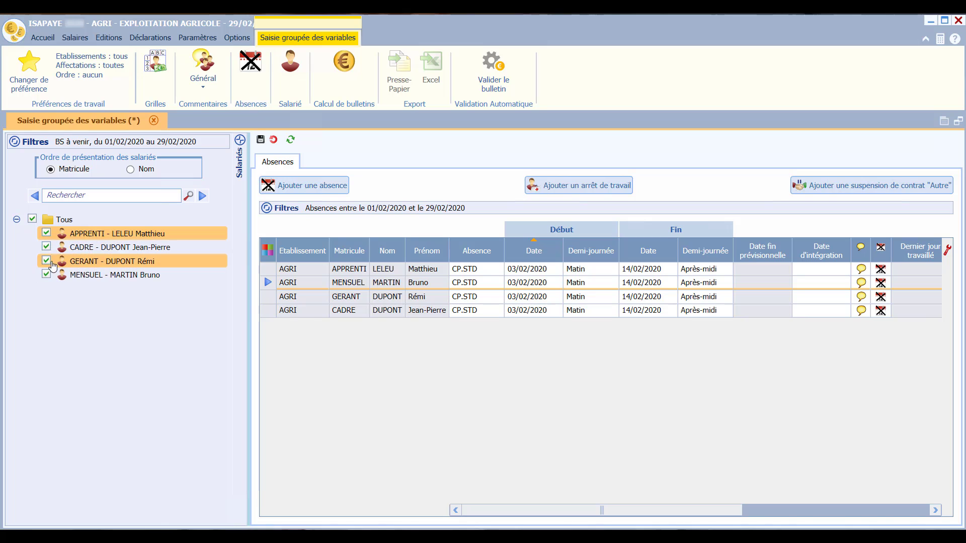
click(44, 263)
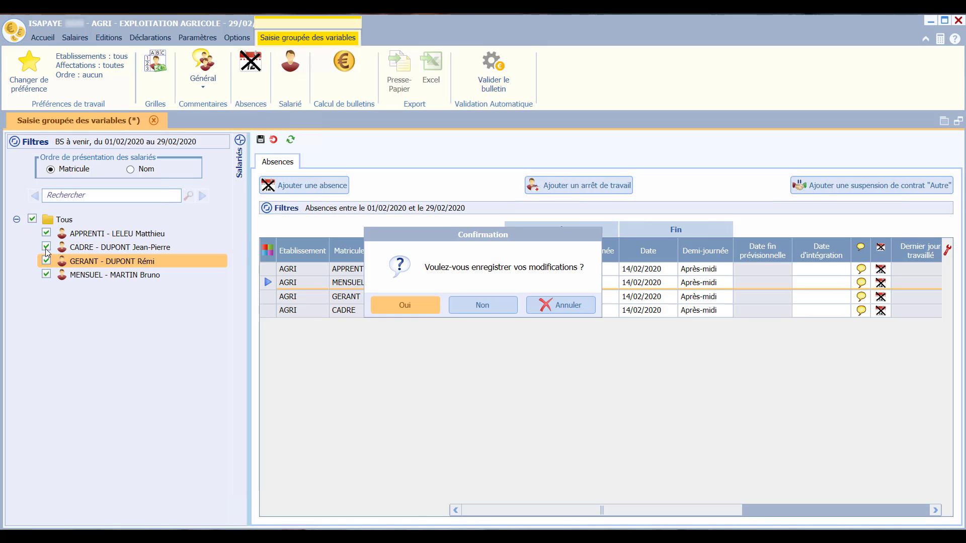
click(419, 306)
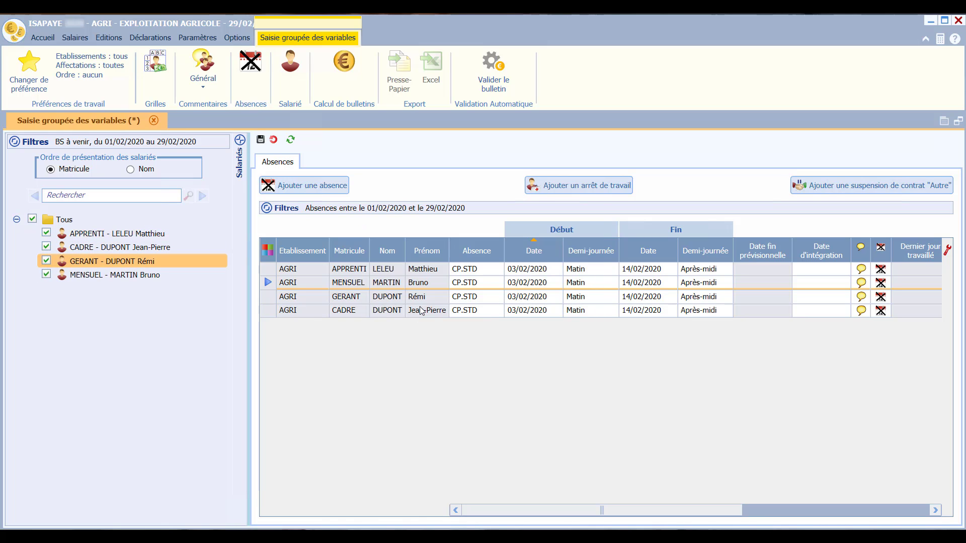
click(47, 247)
click(47, 233)
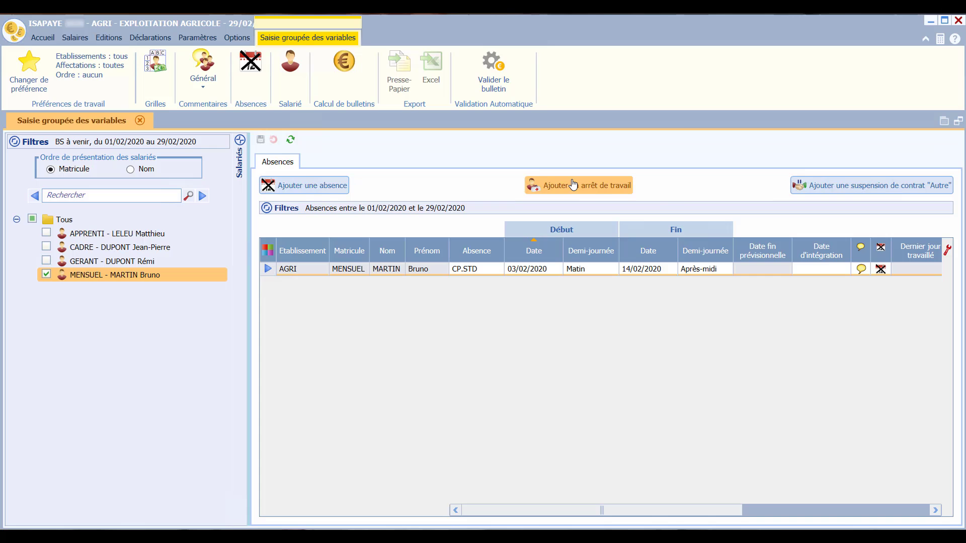
- Start a new work stoppage for the MENSUEL employee with type MALADIE rému
click(573, 185)
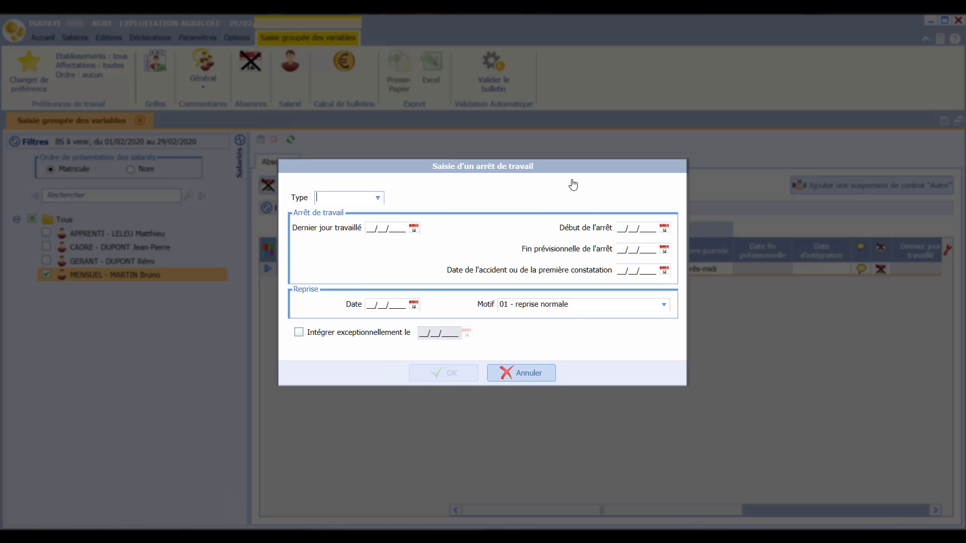
click(378, 197)
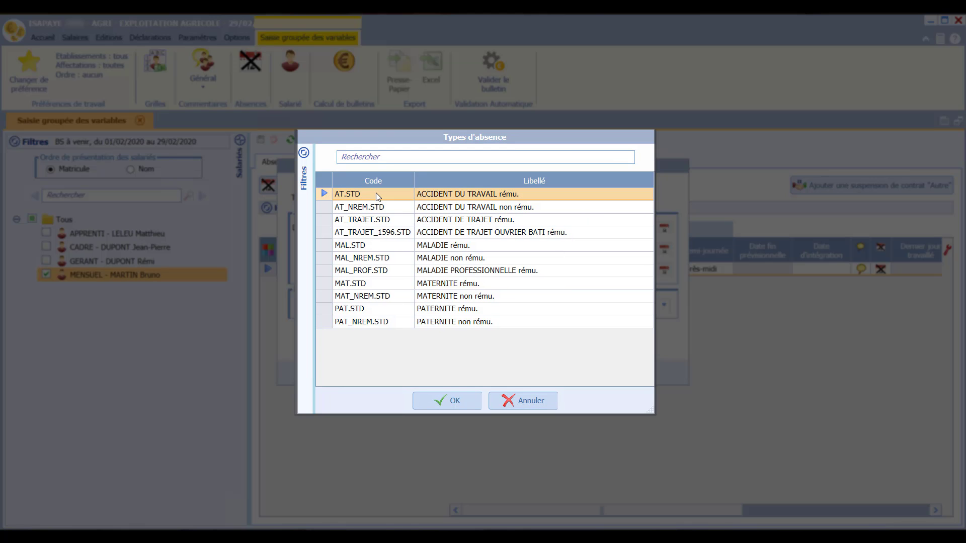
click(464, 250)
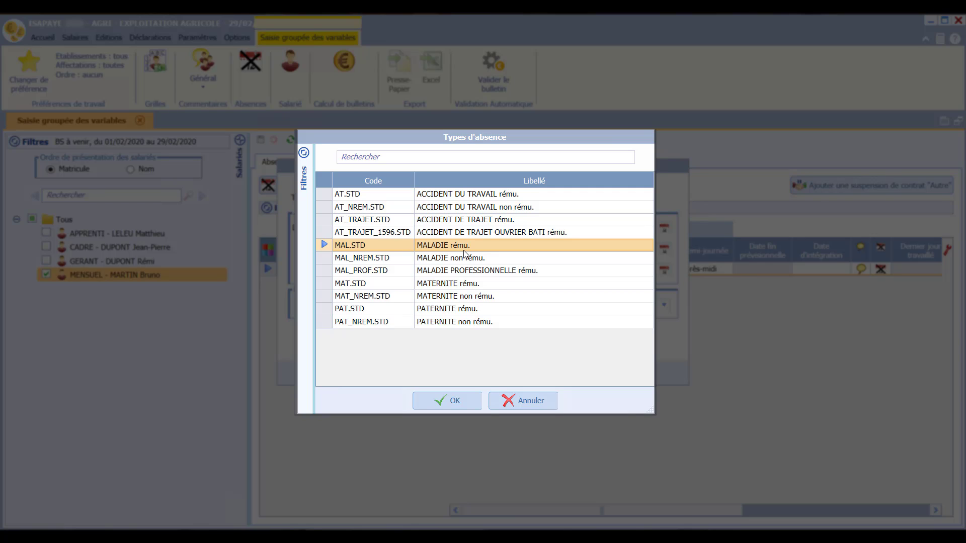
click(449, 405)
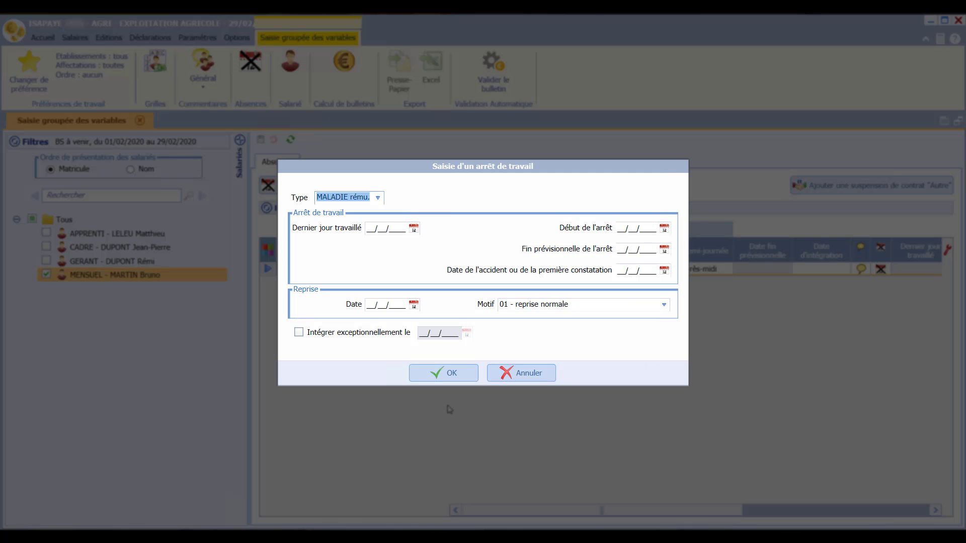
- Set the stoppage's last day worked to 18/02/2020 and its expected end to 24/02/2020
click(413, 228)
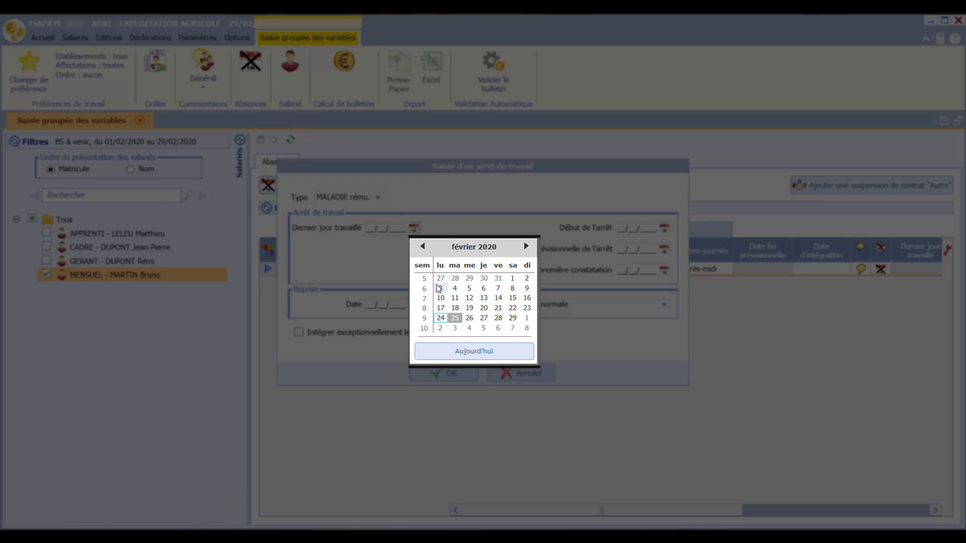
click(455, 308)
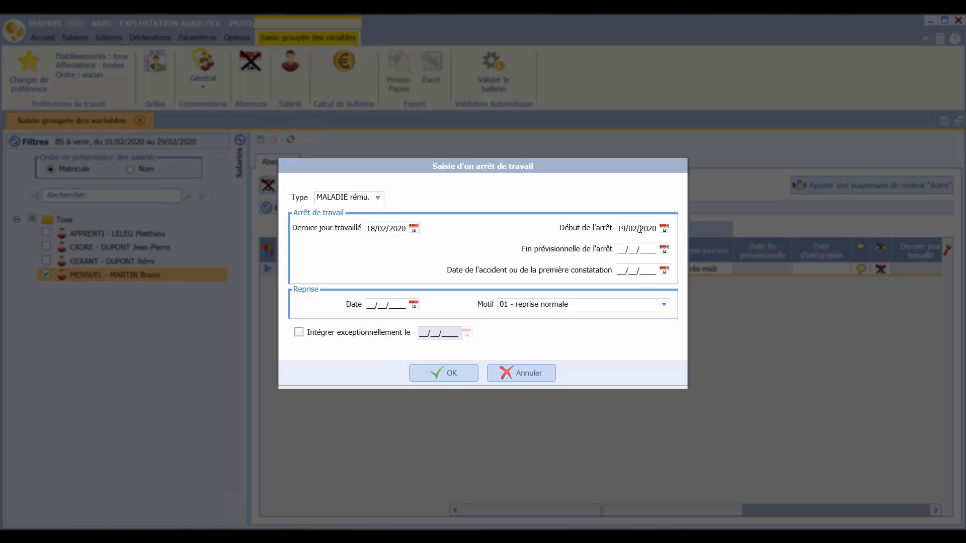
click(667, 254)
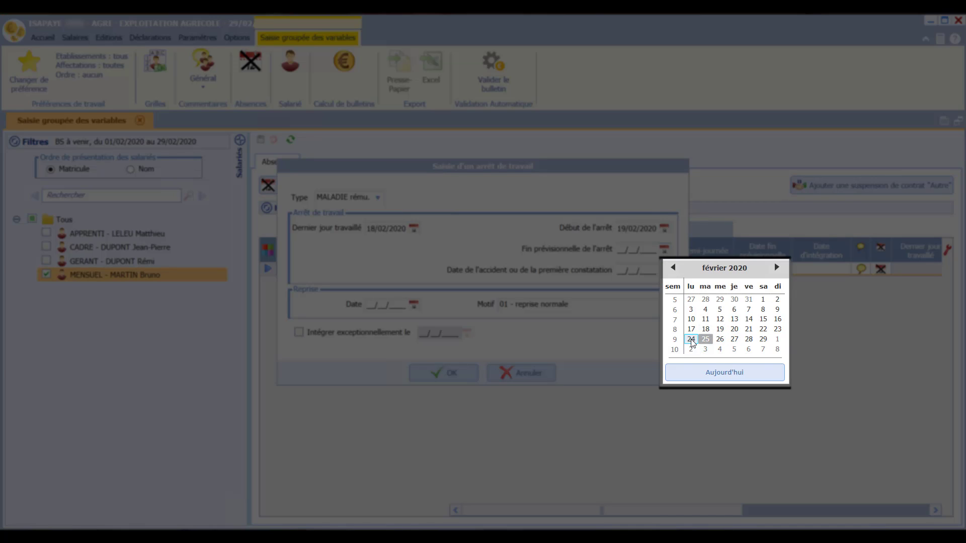
click(692, 340)
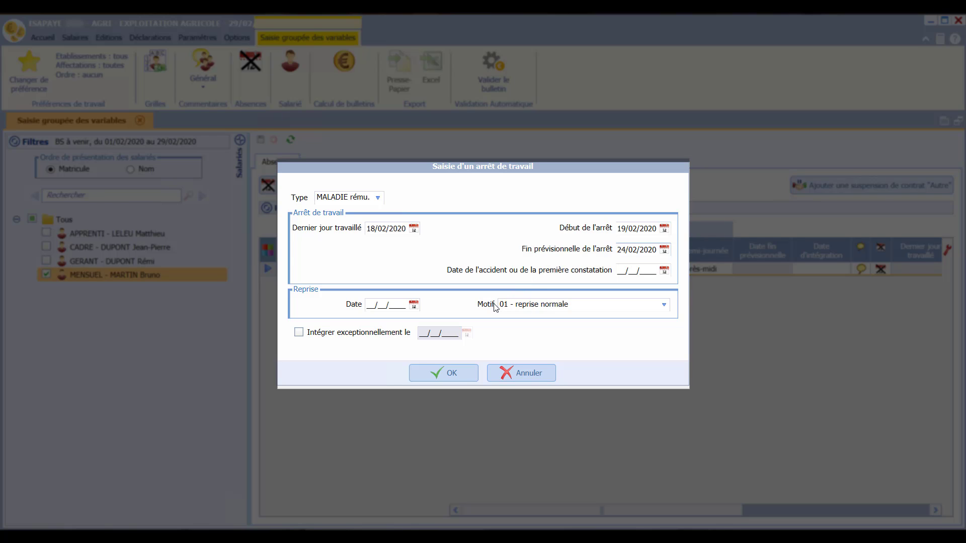
- Set the return to work to 25/02/2020 with reason 01 - Reprise normale, and validate the work stoppage without an exceptional integration date
click(416, 307)
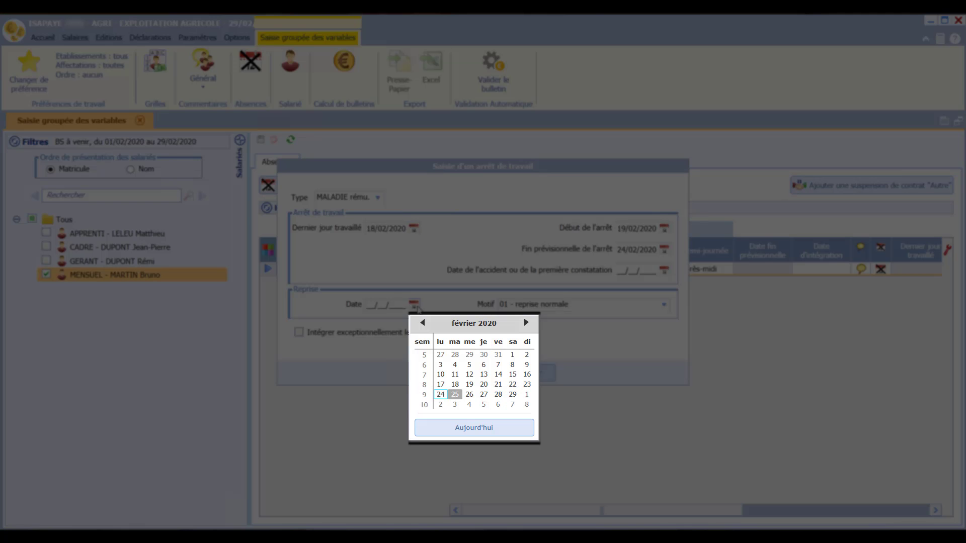
click(454, 395)
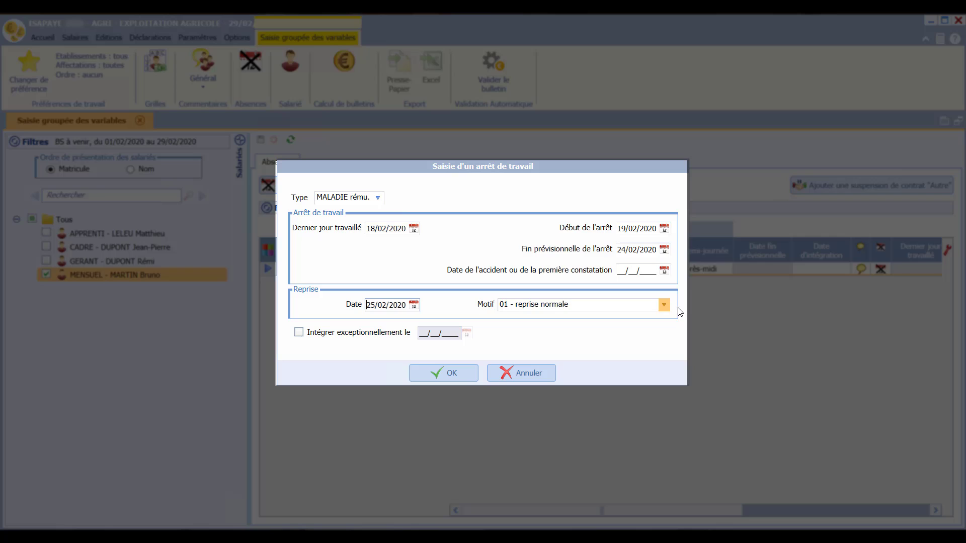
click(664, 308)
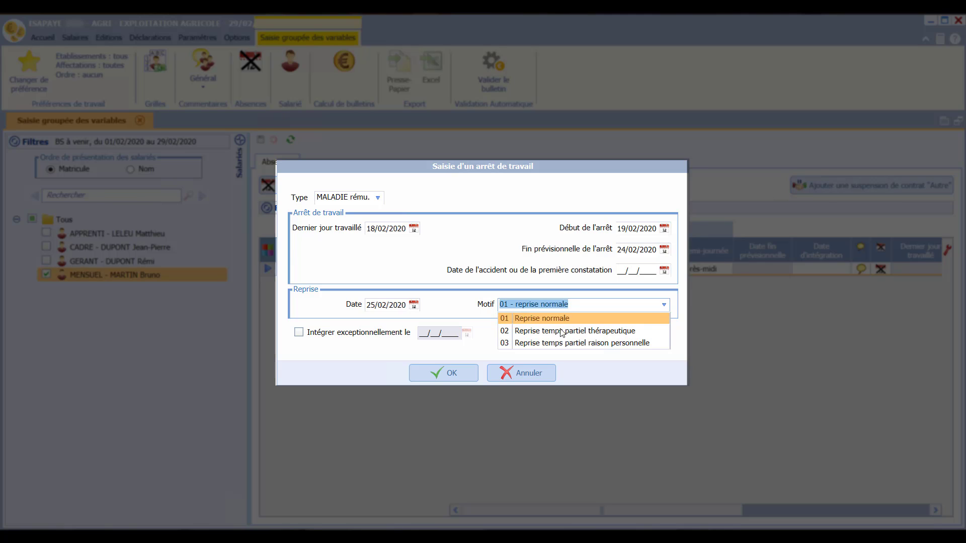
click(487, 348)
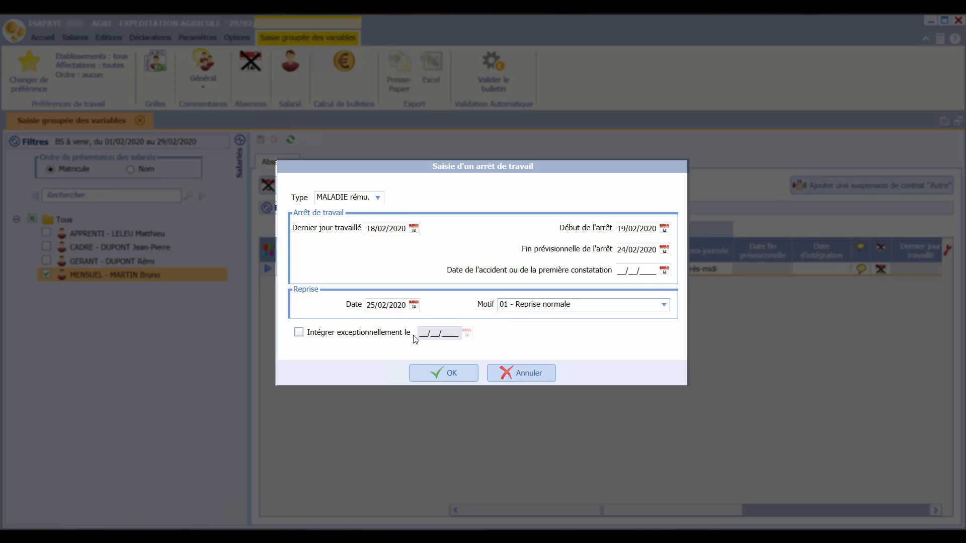
click(299, 333)
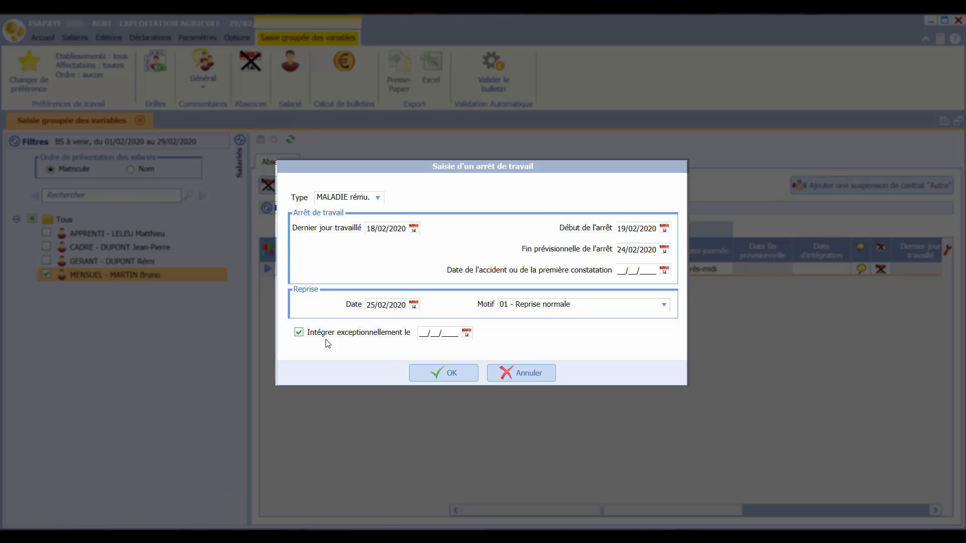
click(301, 335)
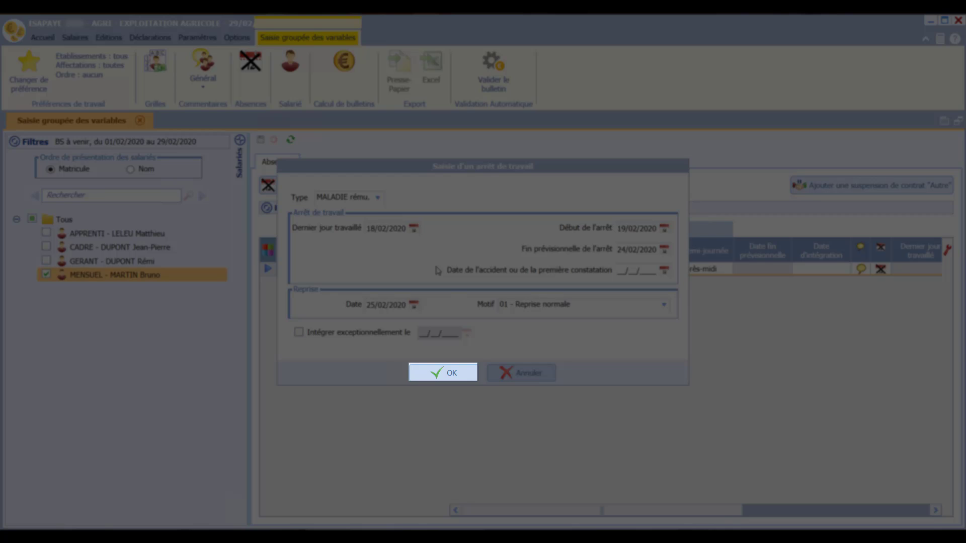
click(455, 371)
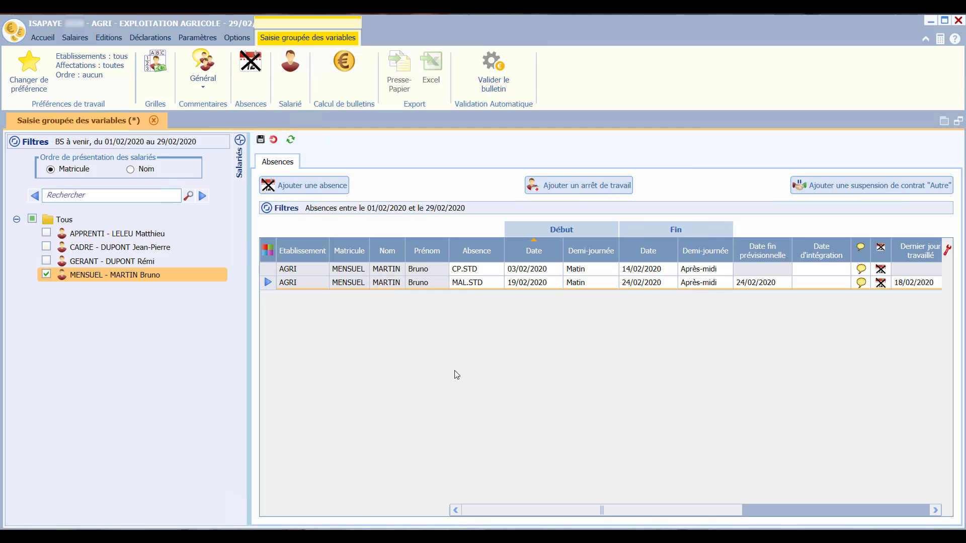
- Open the absence type cells of the MAL.STD and CP.STD rows for editing
click(486, 283)
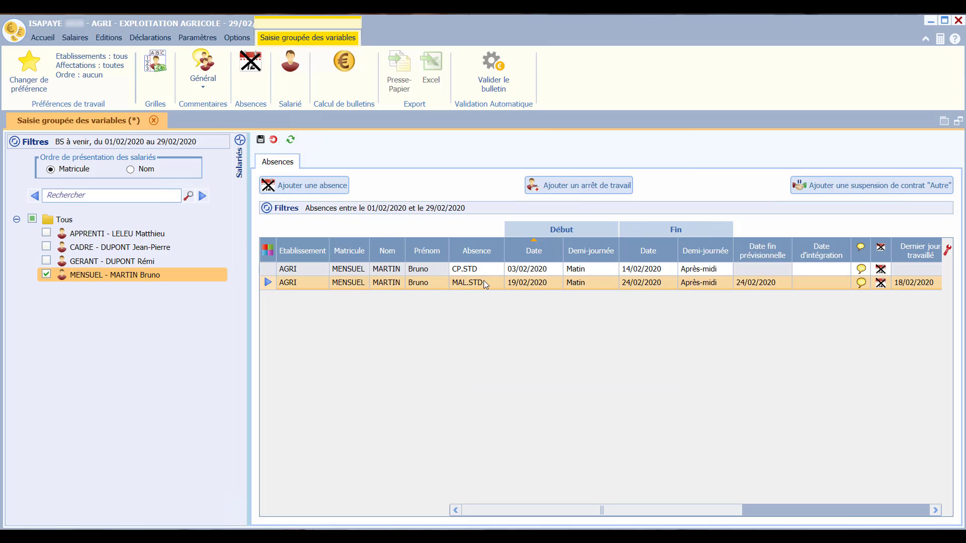
click(488, 282)
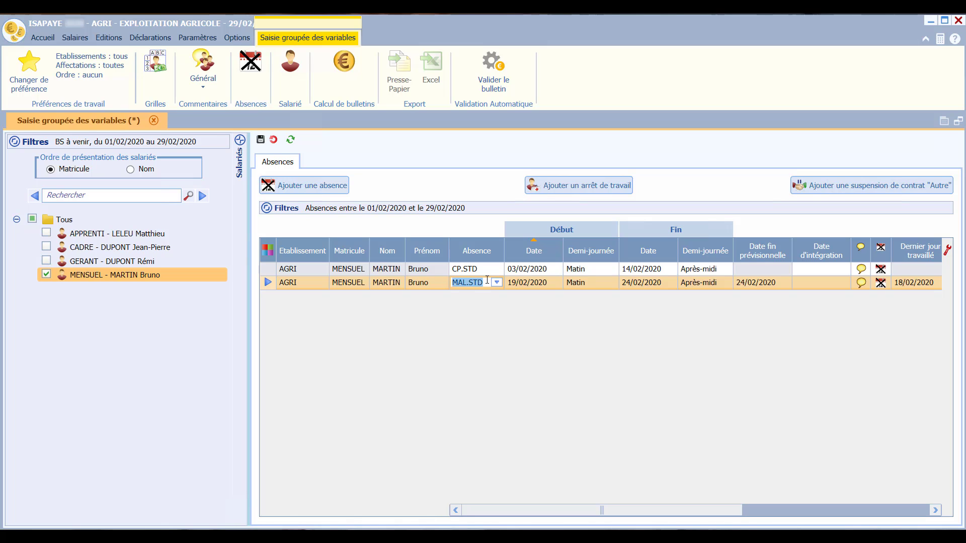
click(490, 269)
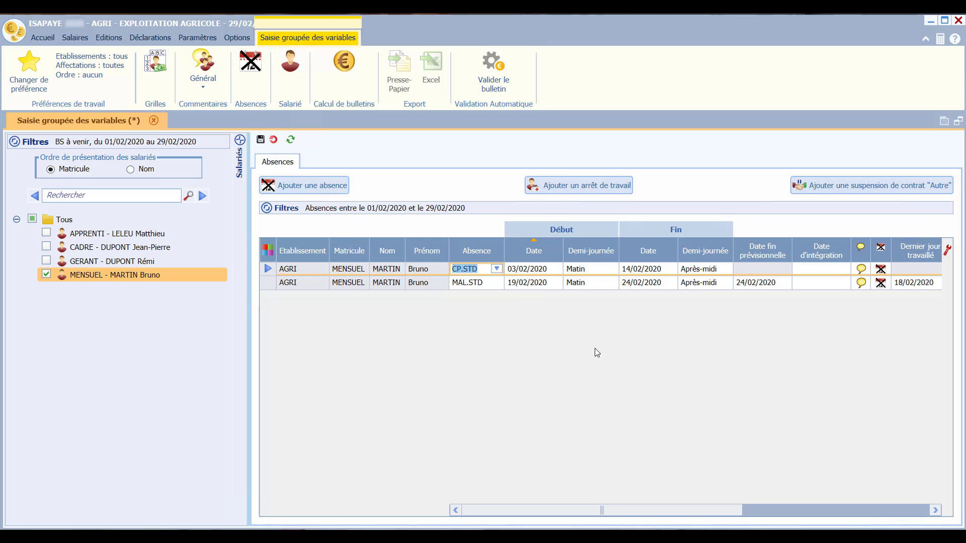
- Save the MENSUEL employee's absence changes and show only the CADRE employee's absences
click(47, 274)
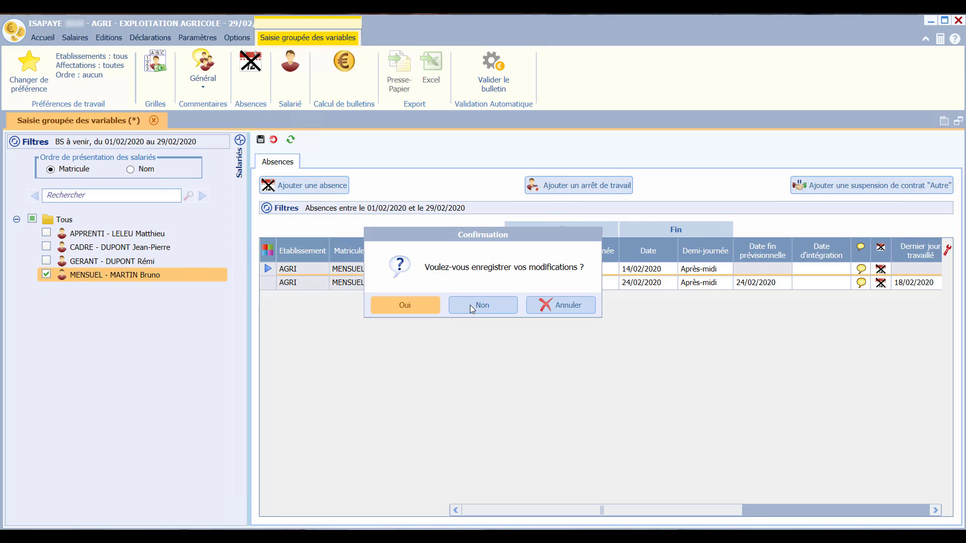
click(416, 300)
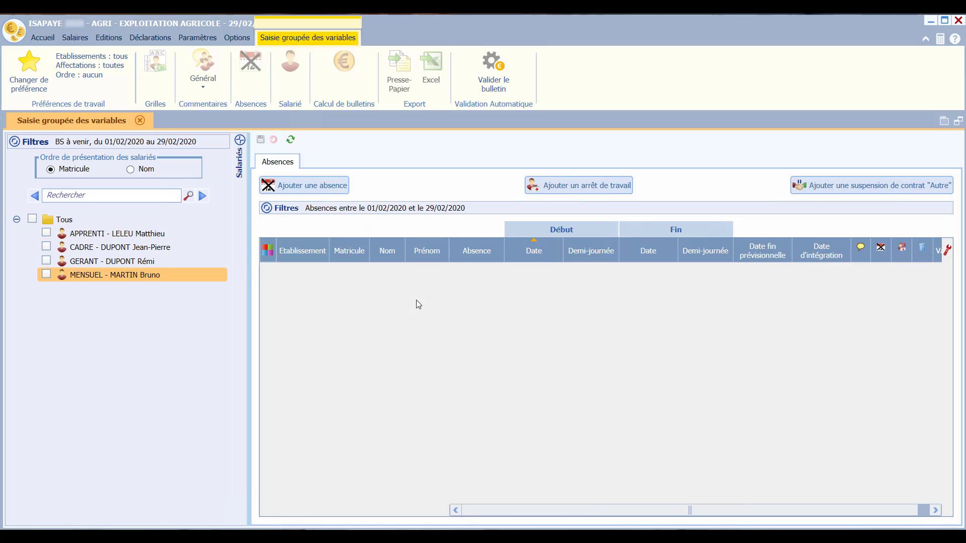
click(47, 248)
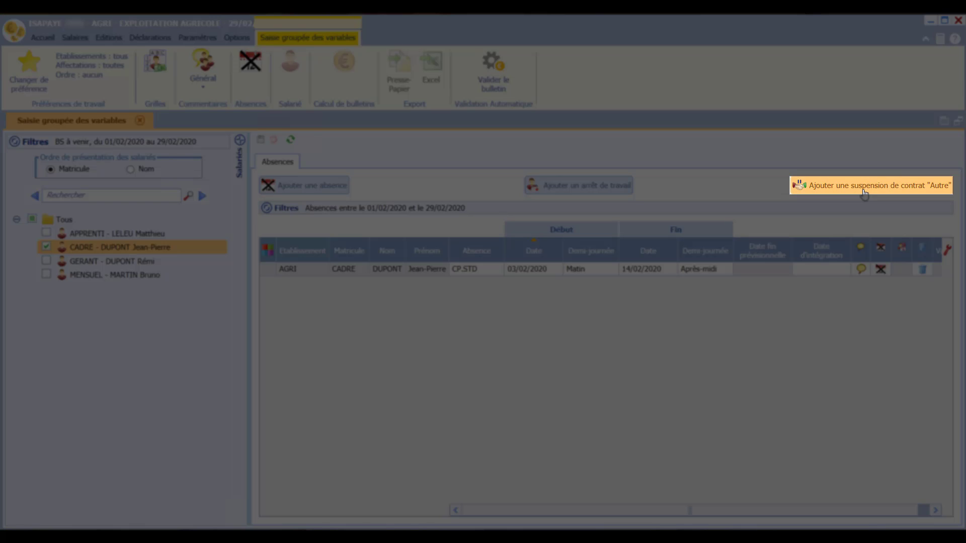
- Add an "Autre" contract suspension for the CADRE employee with absence type AUTO.STD (AUTORISEE)
click(864, 192)
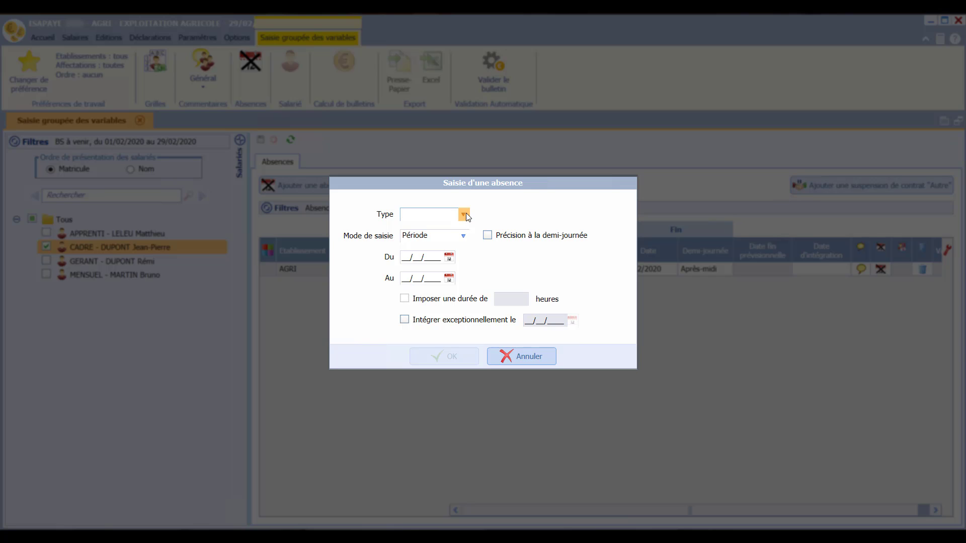
click(464, 216)
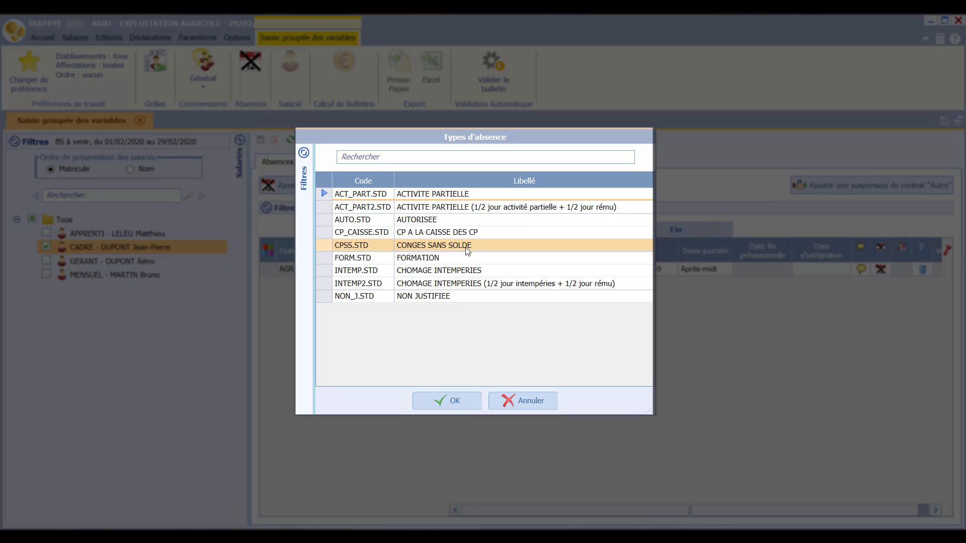
click(462, 219)
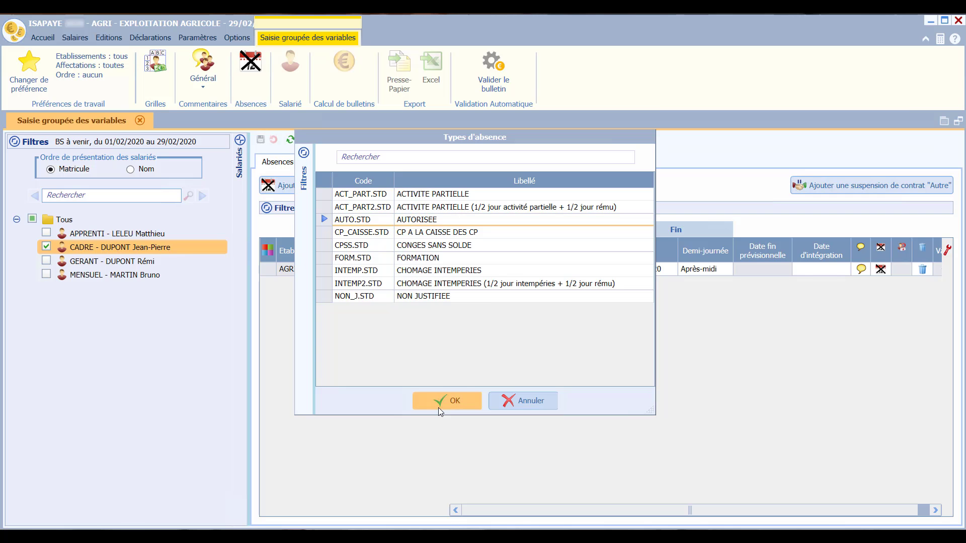
click(439, 405)
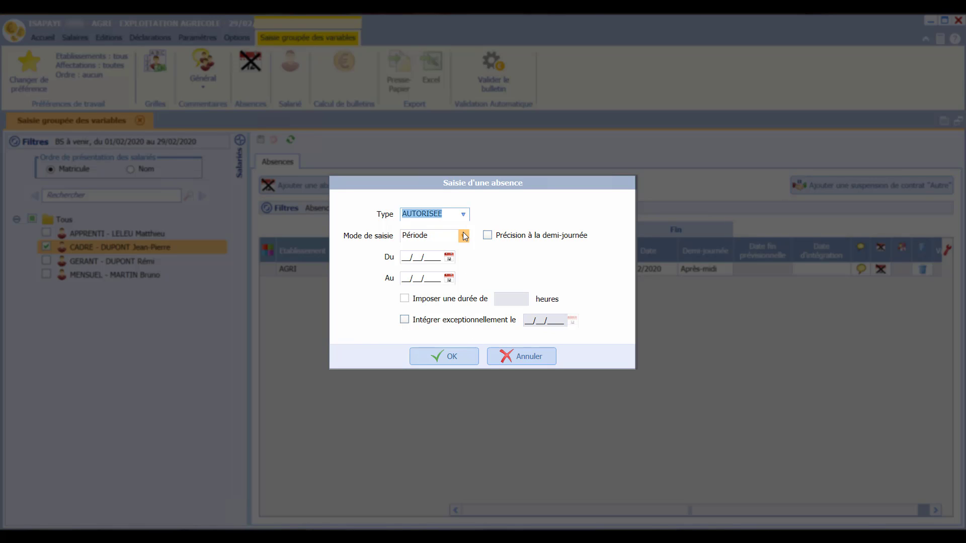
- Set the suspension's entry mode to Journée and its date to 18/02/2020
click(464, 236)
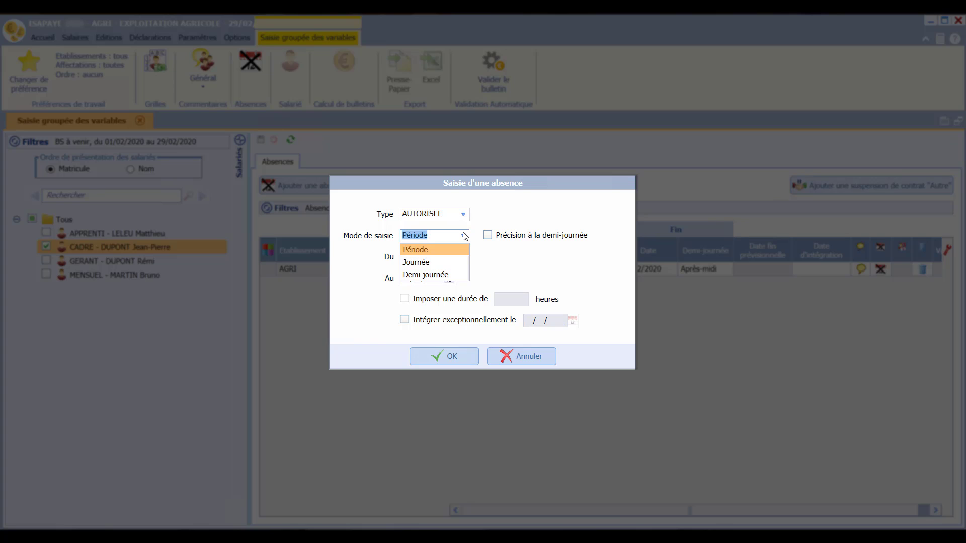
click(446, 264)
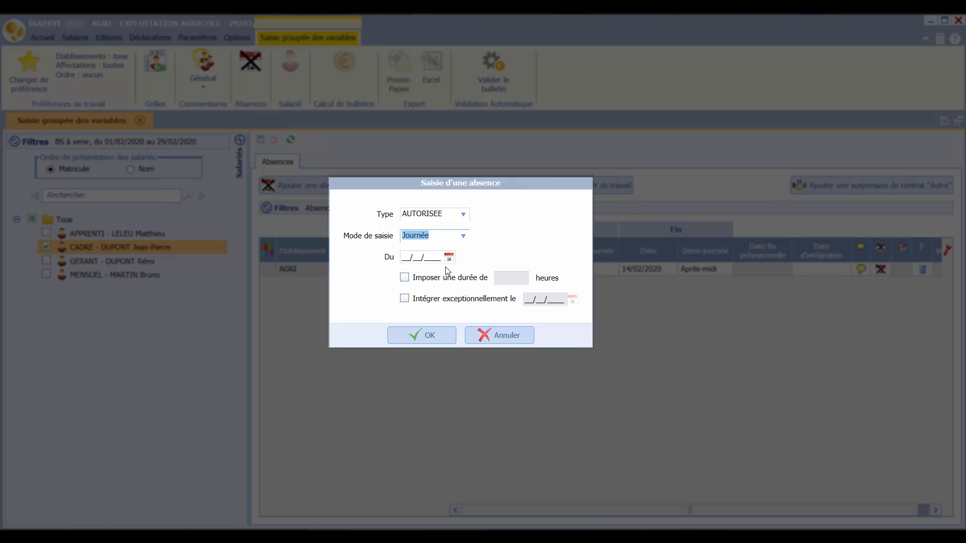
click(450, 258)
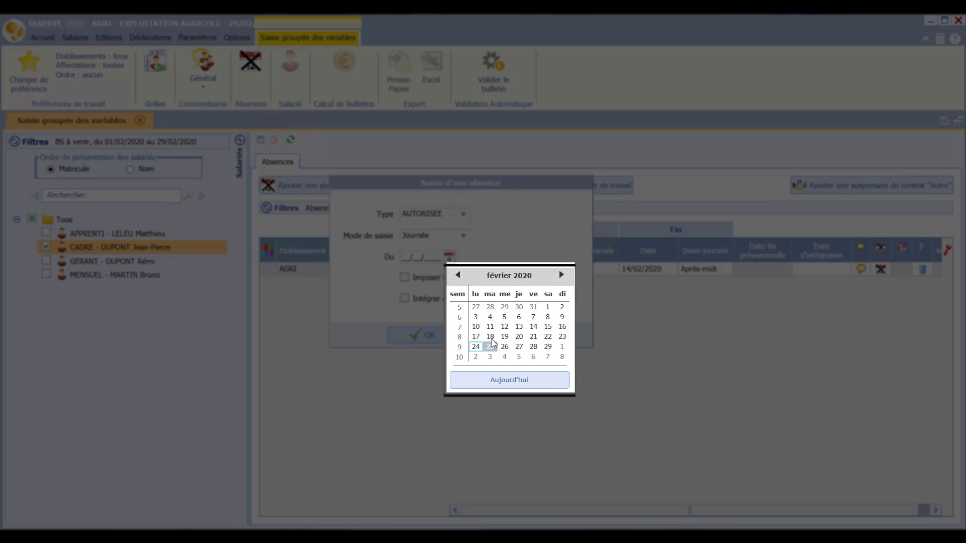
click(490, 336)
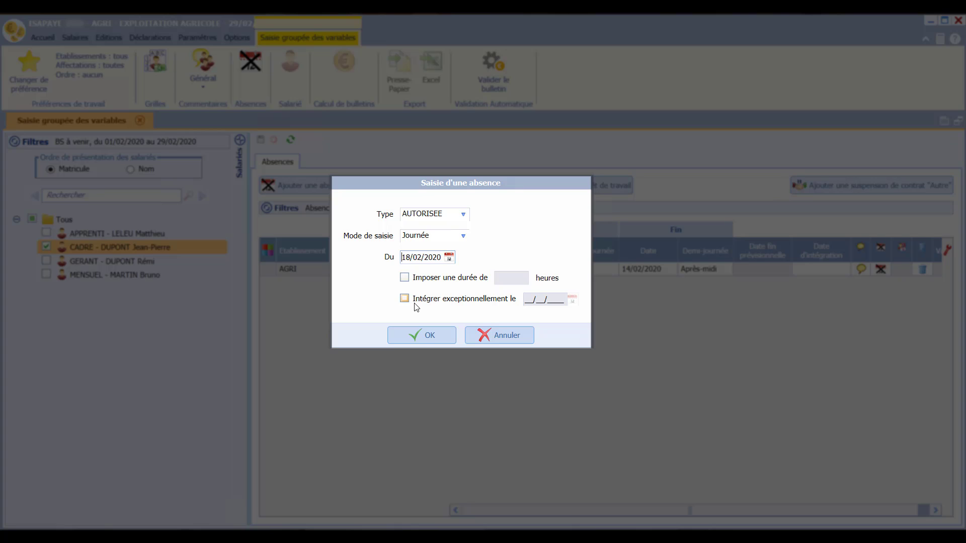
- Validate the suspension without an imposed duration or exceptional integration date, and save the absence changes
click(404, 278)
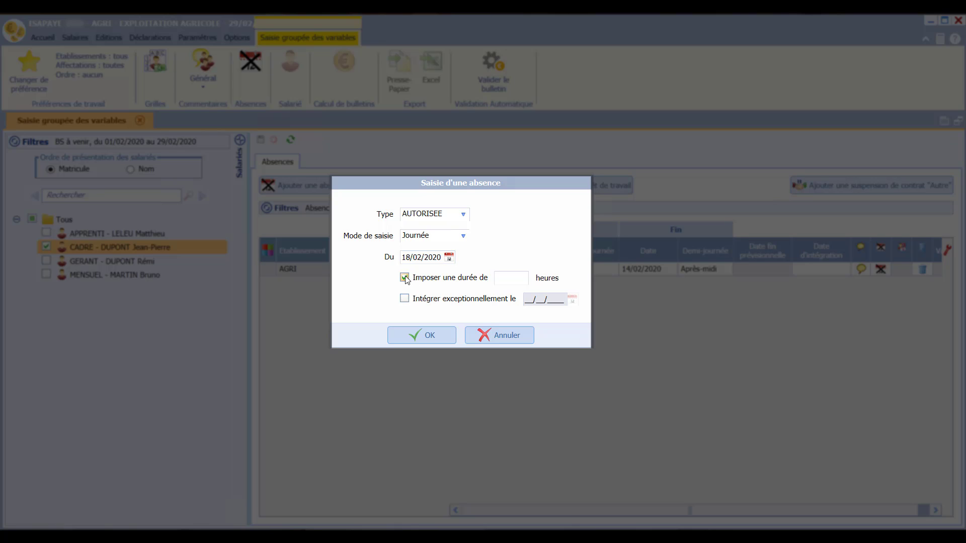
click(406, 278)
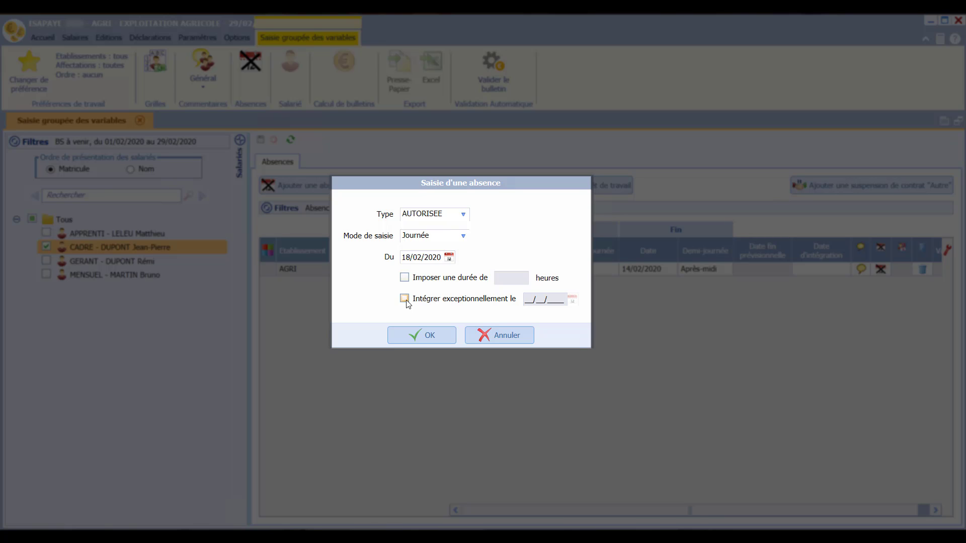
click(432, 334)
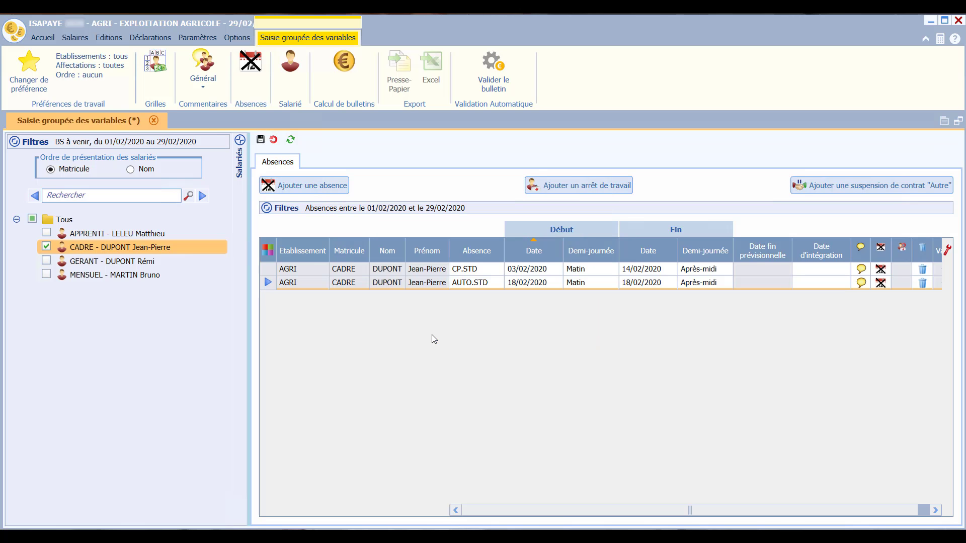
click(488, 284)
click(260, 141)
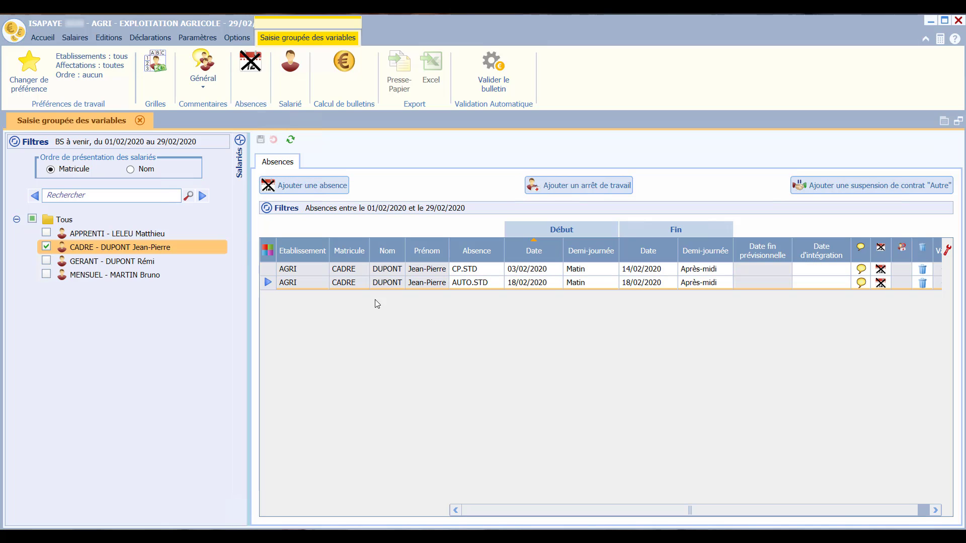
- Add the APPRENTI, MENSUEL and GERANT employees to the display to review everyone's absences, and close the grouped variable entry
click(48, 234)
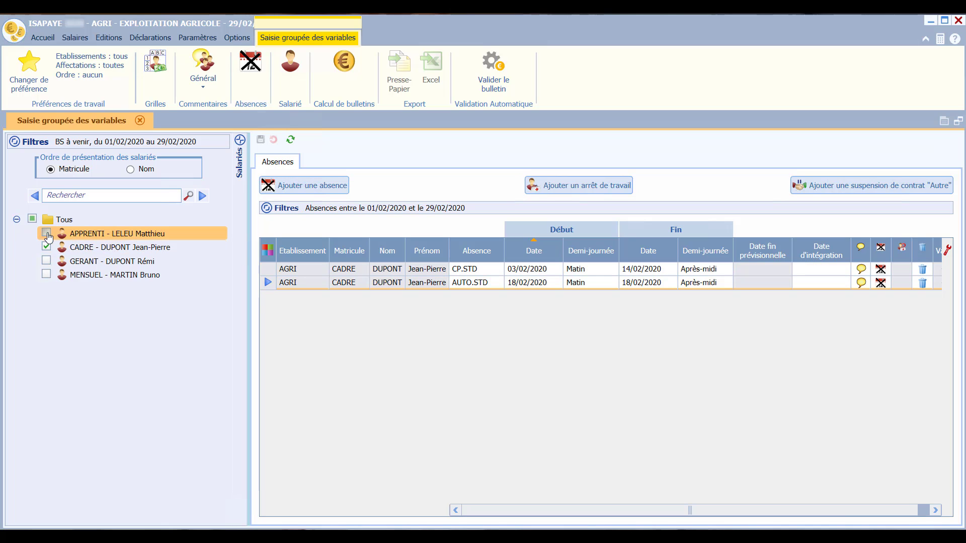
click(47, 275)
click(49, 261)
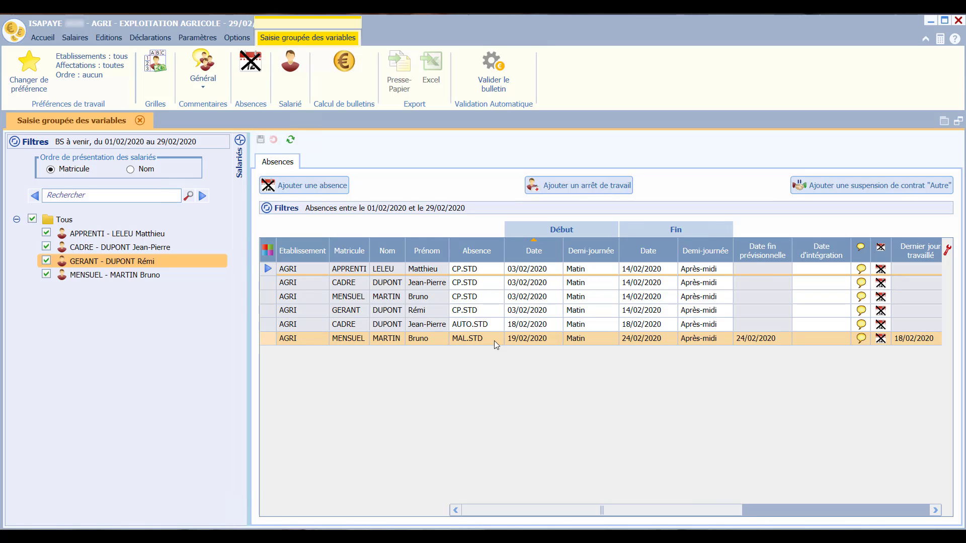
click(140, 123)
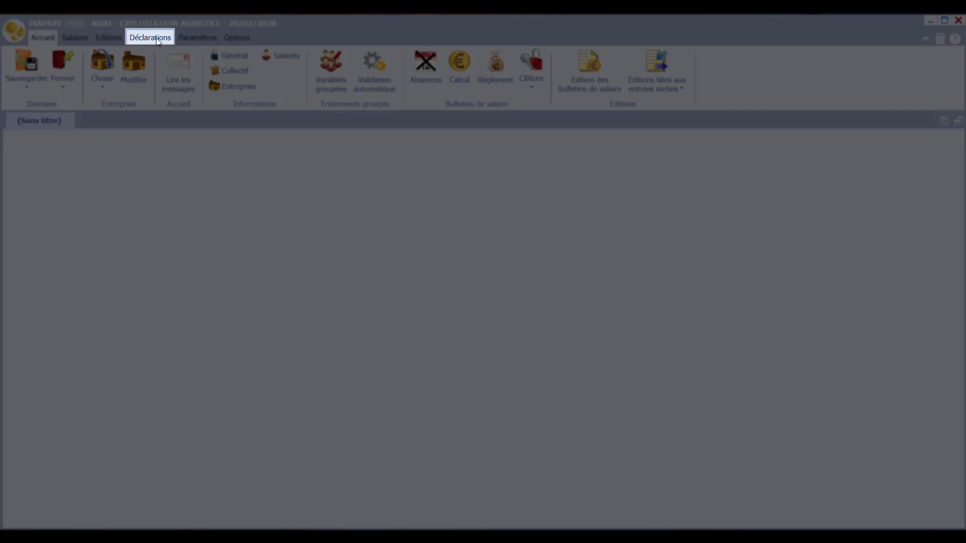
- Access the event-based DSN declarations of the current company for 01/11/2019 to 29/02/2020 and close the verification report
click(151, 38)
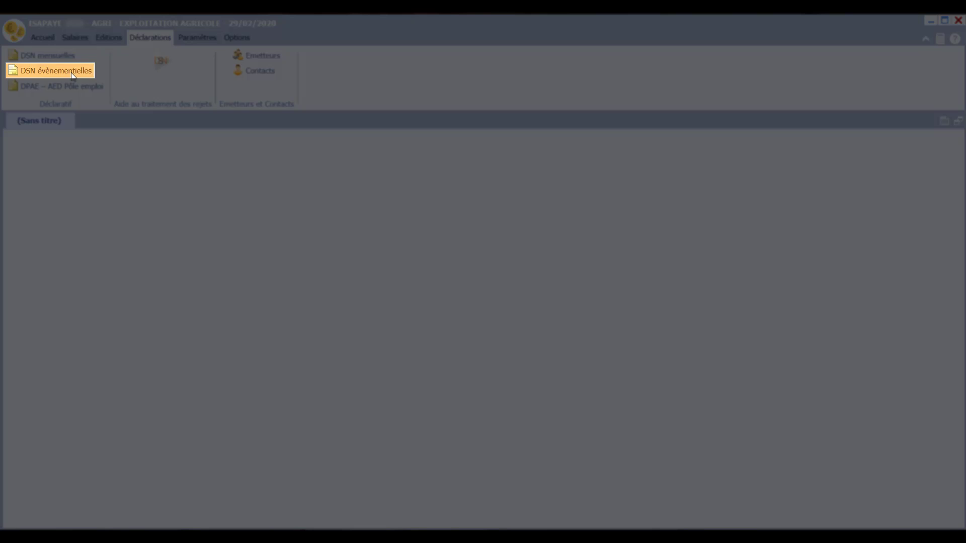
click(71, 73)
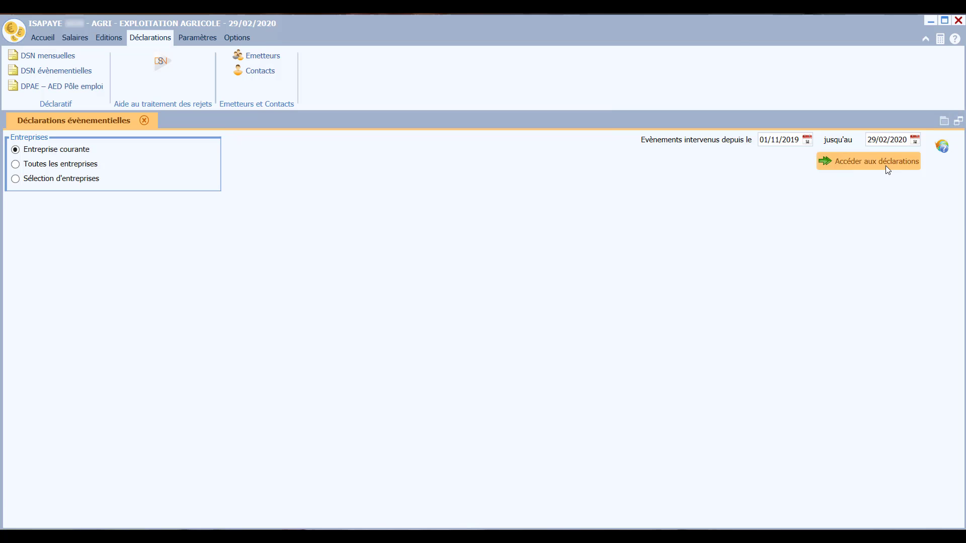
click(887, 169)
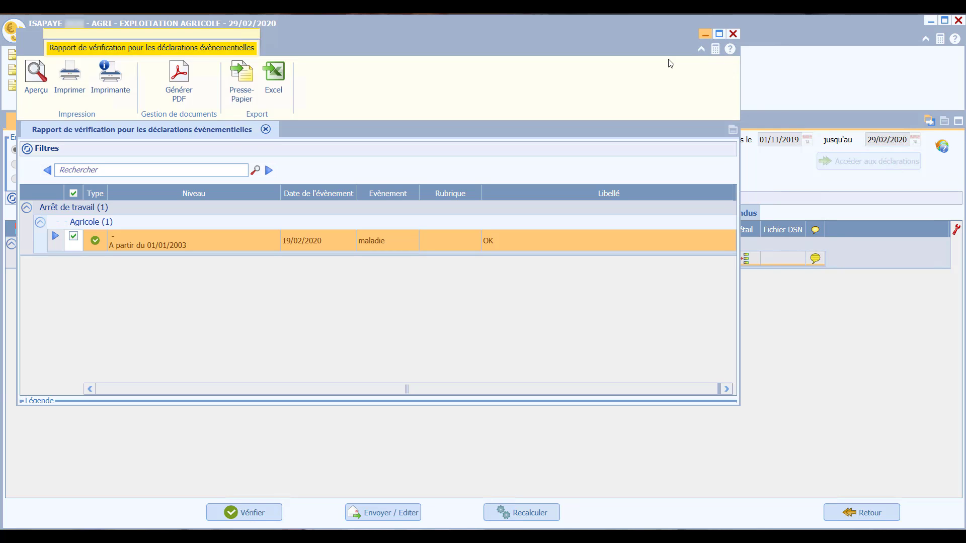
click(733, 33)
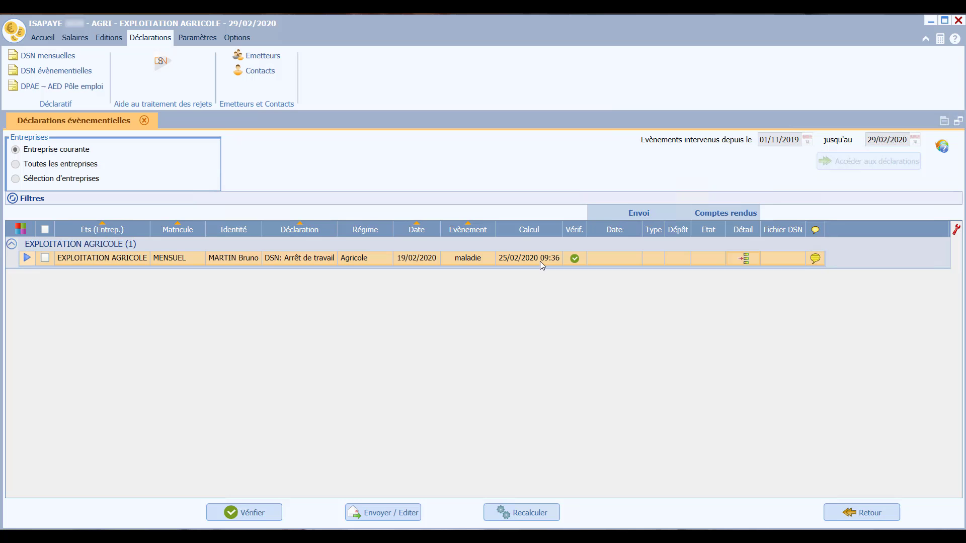
- Select the MENSUEL employee's work stoppage declaration for sending and preview the DSN Signalement summary and declaration list
click(44, 258)
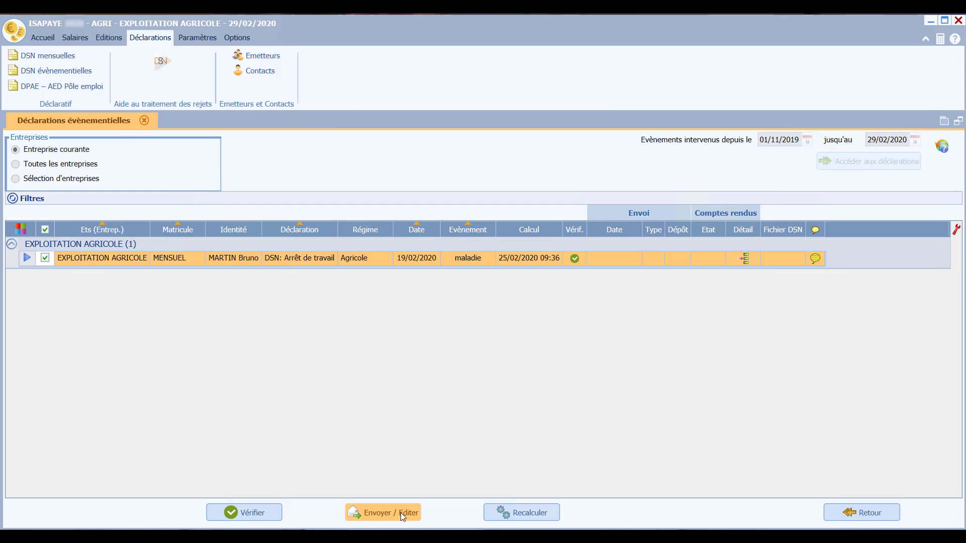
click(400, 512)
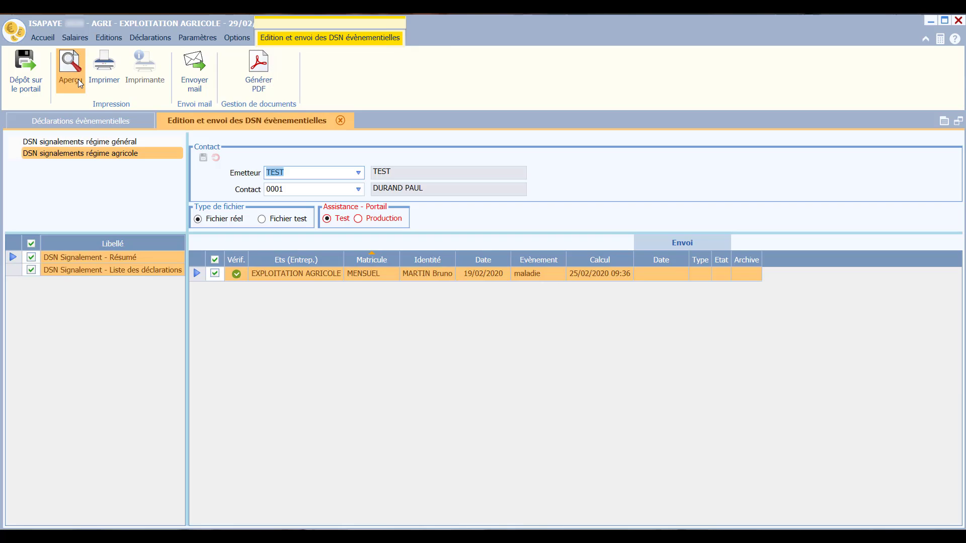
click(78, 79)
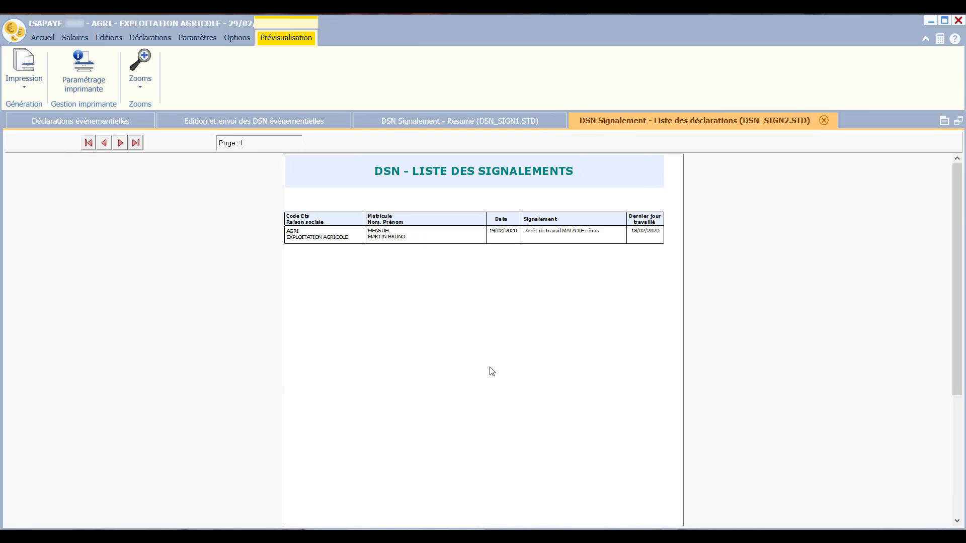
- Close the declaration list and summary previews, the DSN editing and sending window, and the event-based declarations
click(824, 121)
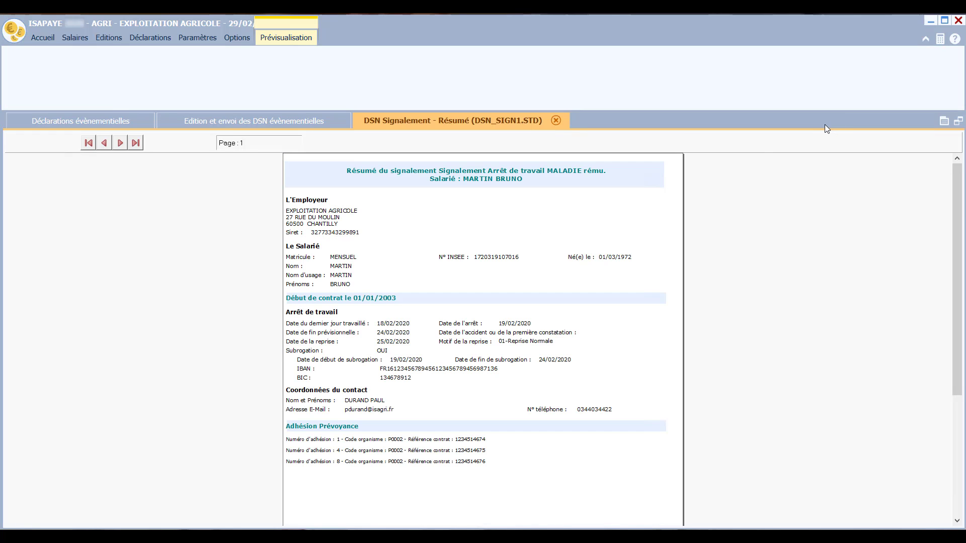
click(554, 122)
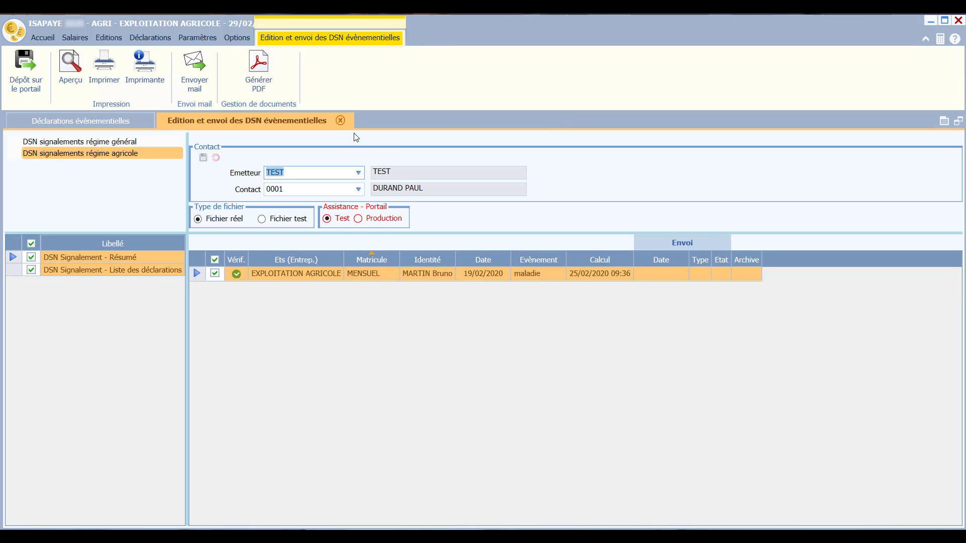
click(341, 121)
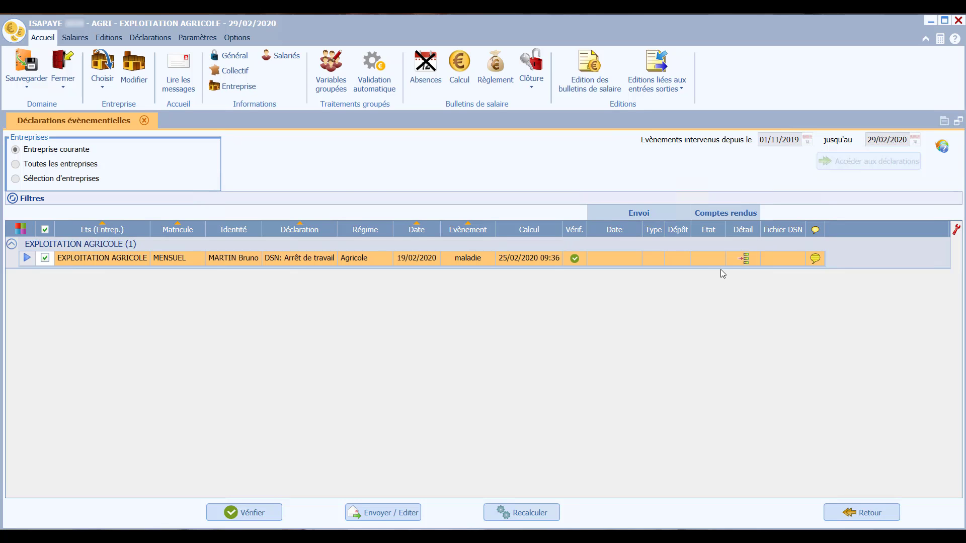
click(146, 122)
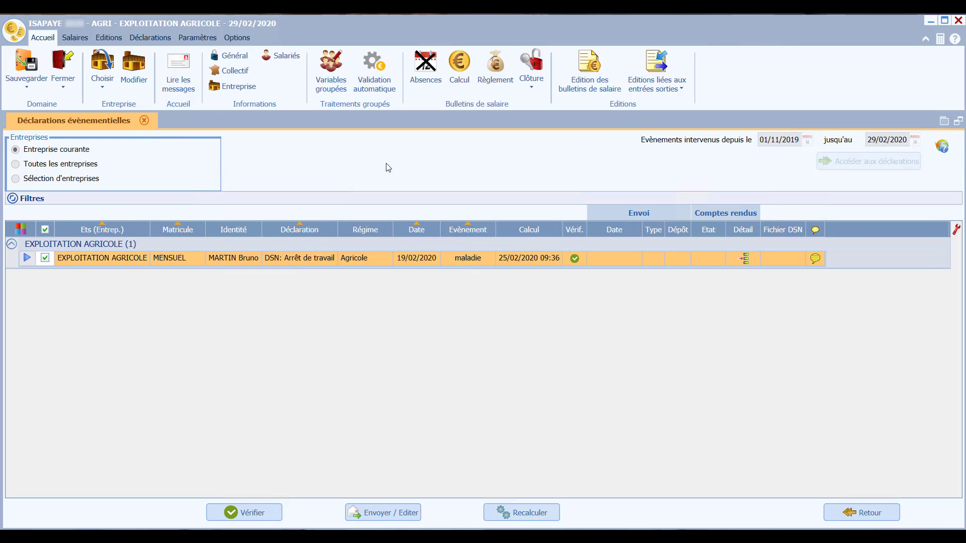